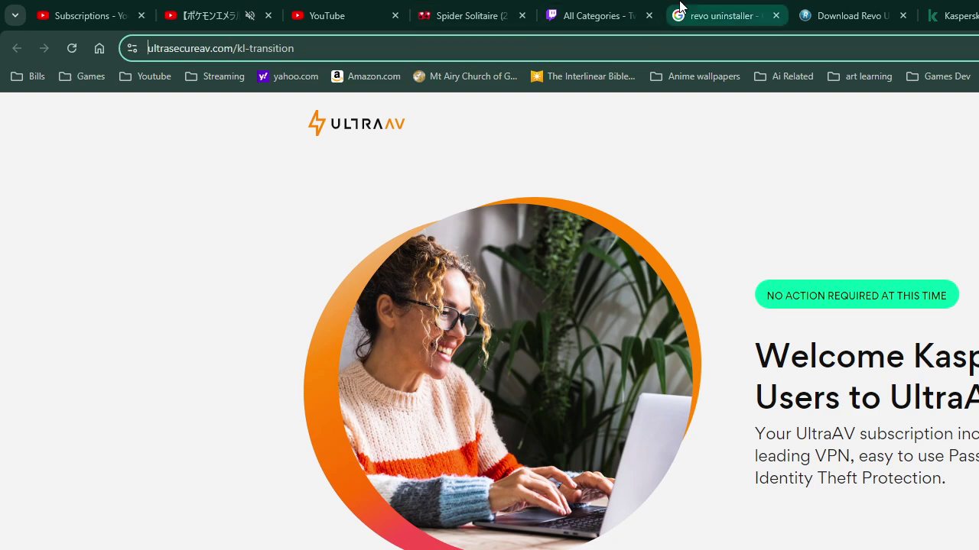
- Go back to the Revo Uninstaller search results and select the search query text
{"action": "left_click", "coordinate": [730, 15]}
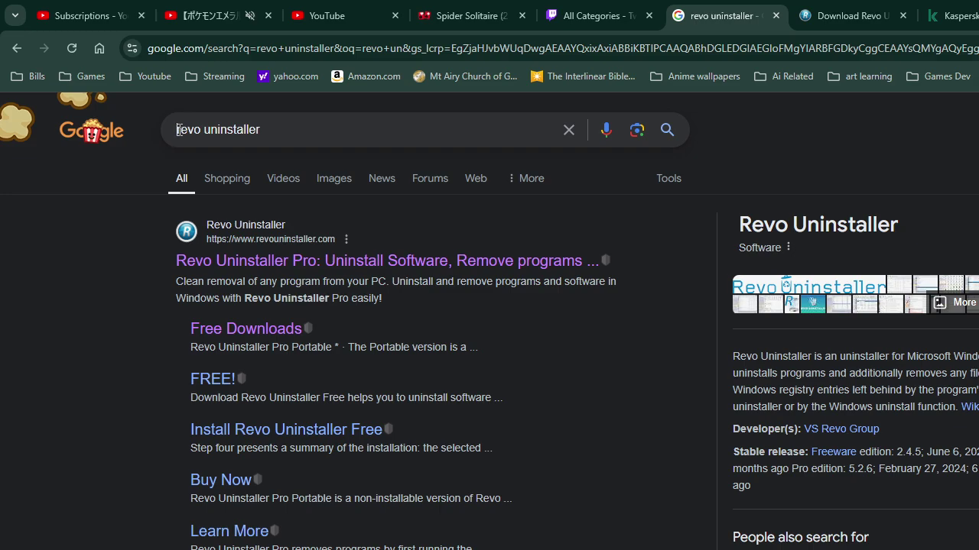
{"action": "left_click_drag", "start_coordinate": [177, 129], "coordinate": [261, 129]}
{"action": "left_click", "coordinate": [94, 319]}
- Download the Revo Uninstaller freeware version, cancelling the duplicate installer save
{"action": "left_click", "coordinate": [869, 16]}
{"action": "mouse_move", "coordinate": [696, 151]}
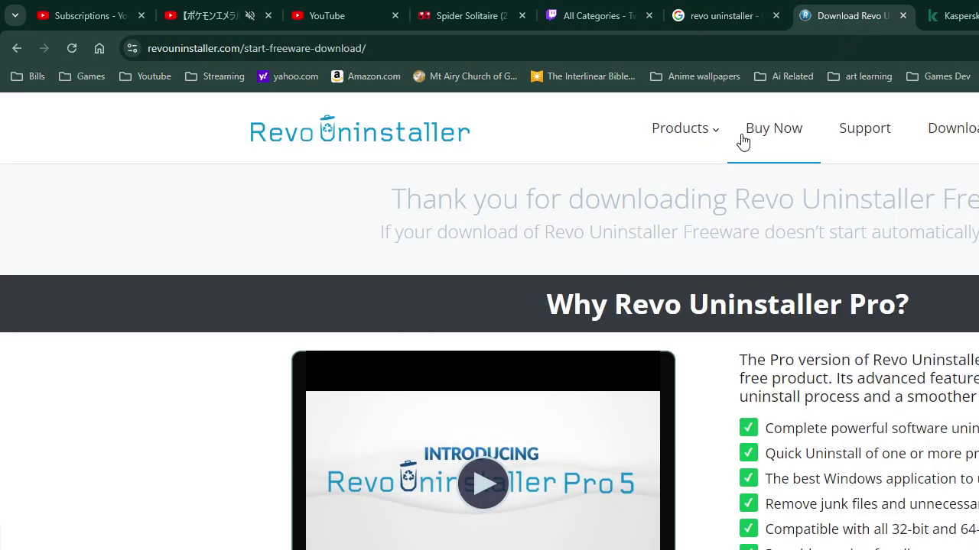
{"action": "left_click", "coordinate": [976, 145]}
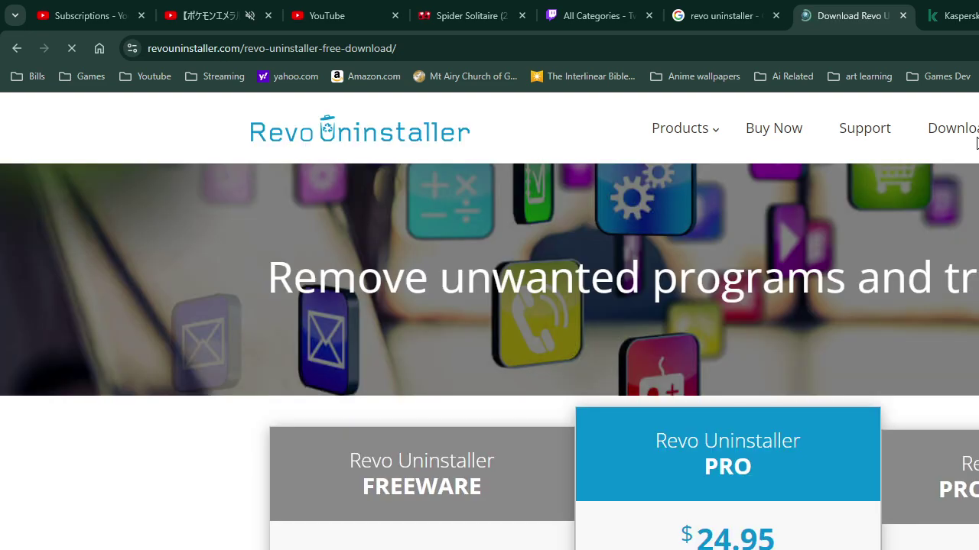
{"action": "scroll", "coordinate": [371, 393], "scroll_direction": "down", "scroll_amount": 2}
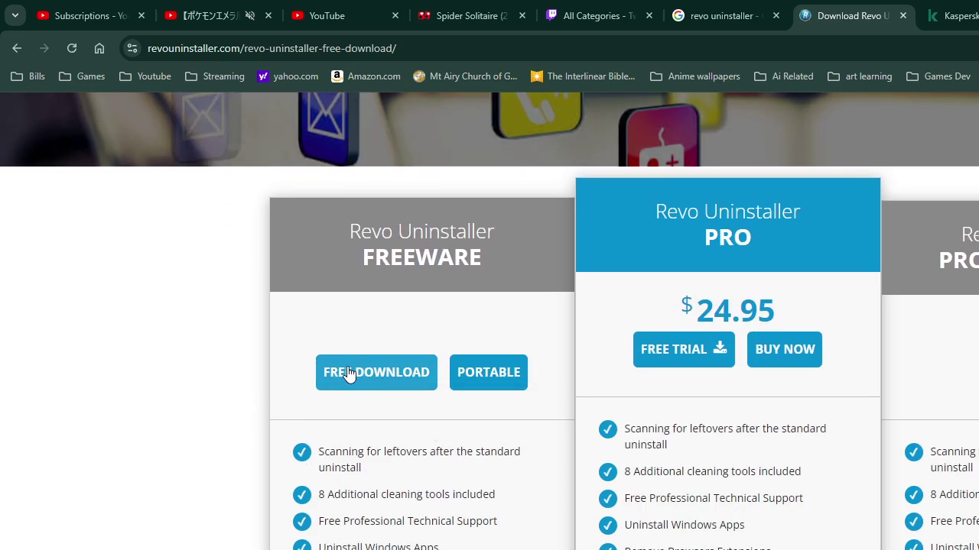
{"action": "left_click", "coordinate": [391, 372]}
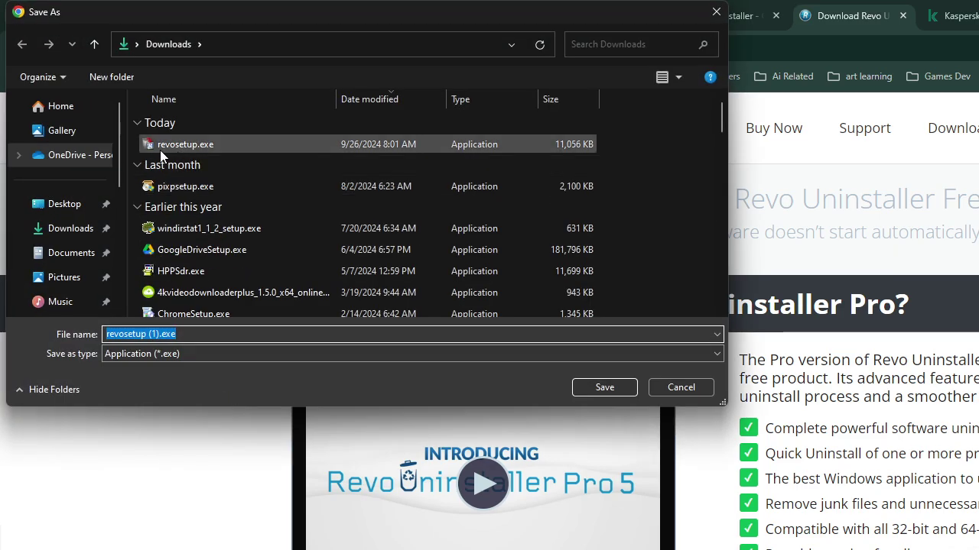
{"action": "left_click", "coordinate": [676, 391]}
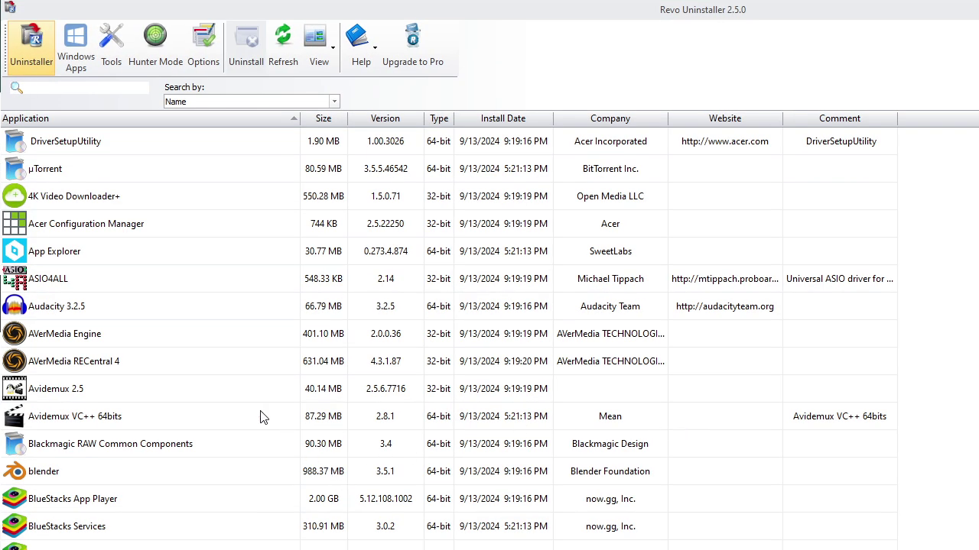
- Find UltraAV in the installed programs list and choose Uninstall from its right-click menu
{"action": "scroll", "coordinate": [118, 368], "scroll_direction": "down", "scroll_amount": 1}
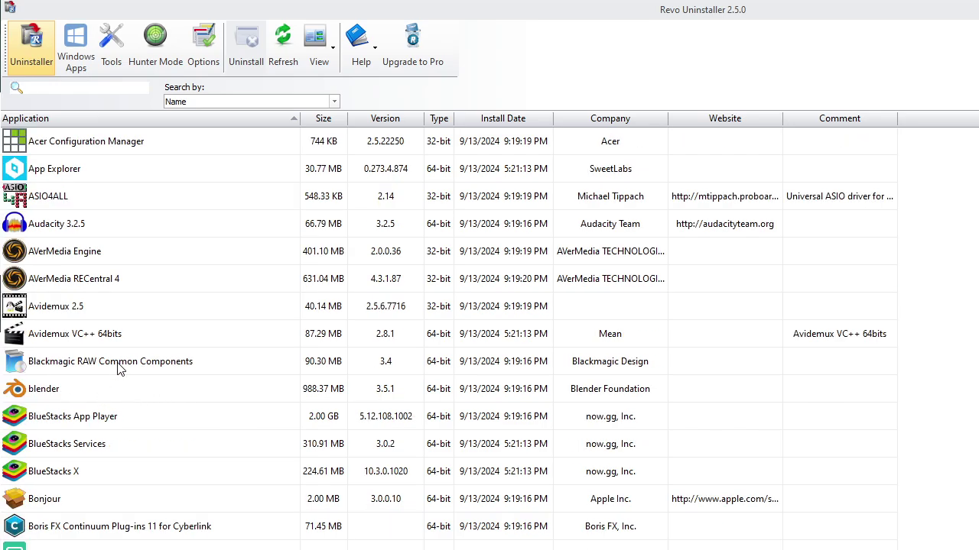
{"action": "scroll", "coordinate": [118, 369], "scroll_direction": "down", "scroll_amount": 15}
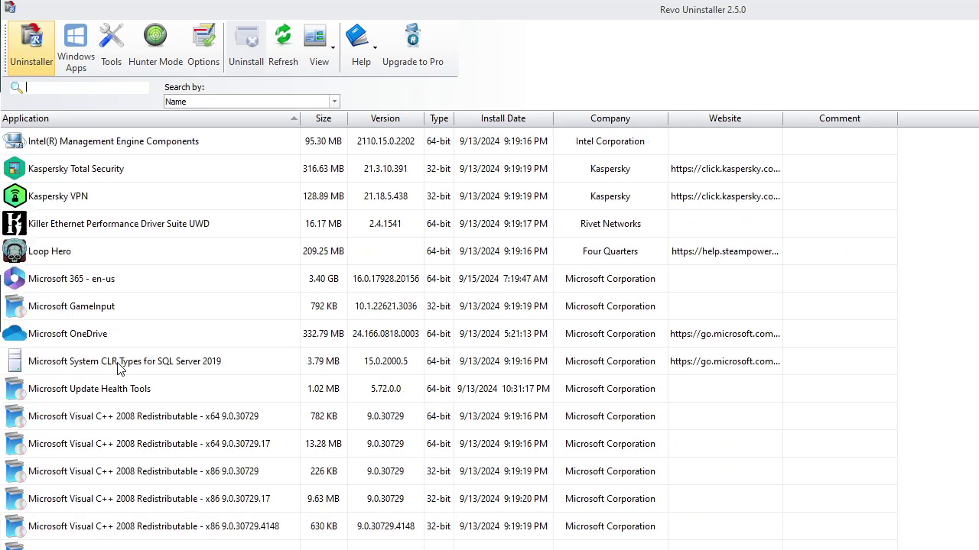
{"action": "scroll", "coordinate": [119, 369], "scroll_direction": "down", "scroll_amount": 20}
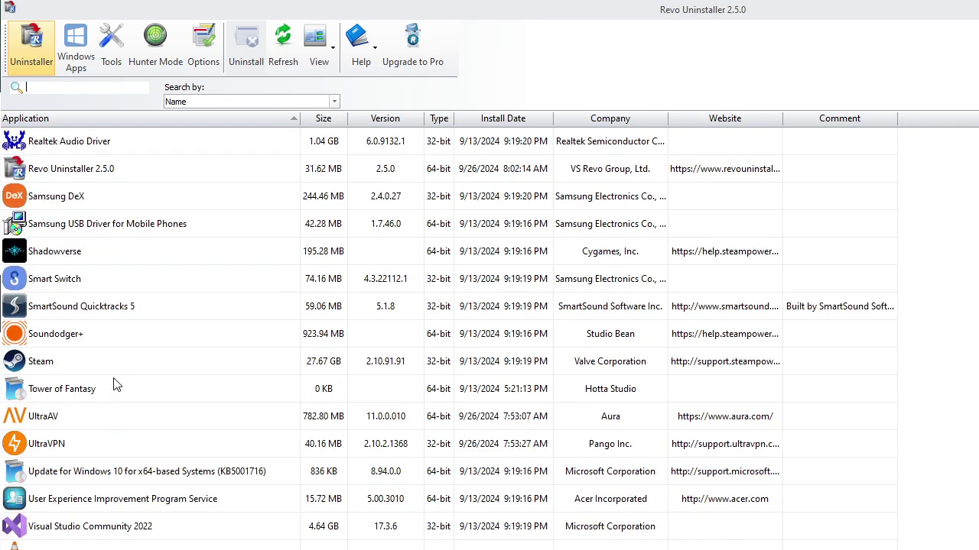
{"action": "left_click", "coordinate": [49, 420]}
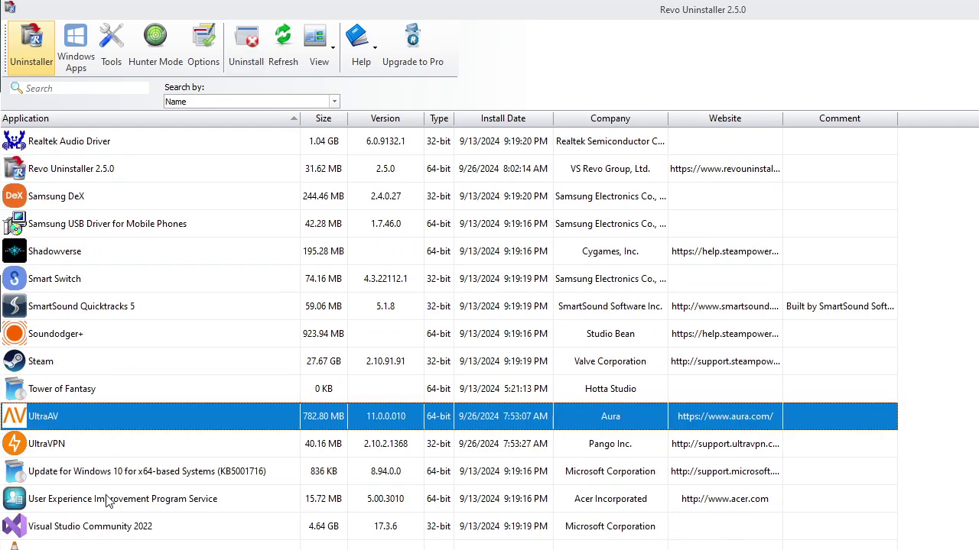
{"action": "right_click", "coordinate": [87, 416]}
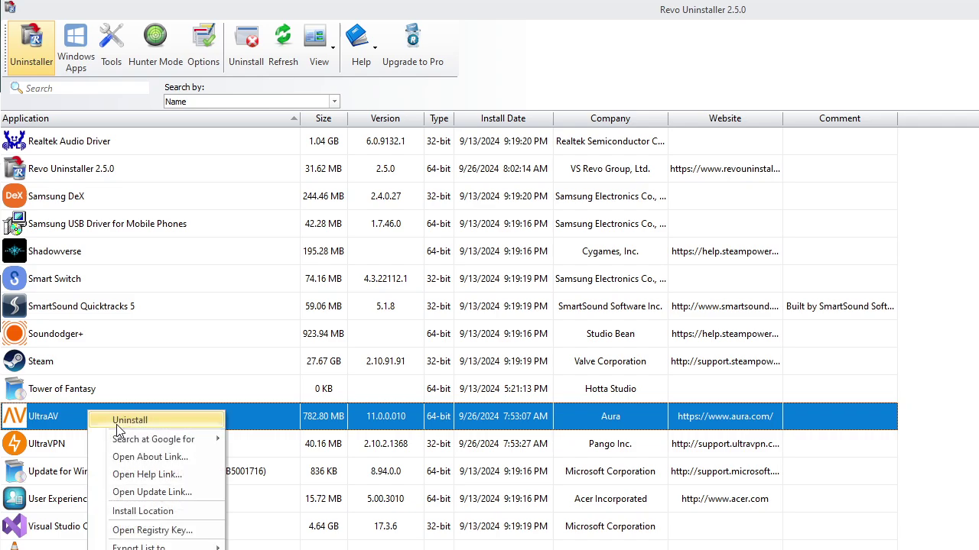
{"action": "left_click", "coordinate": [129, 420]}
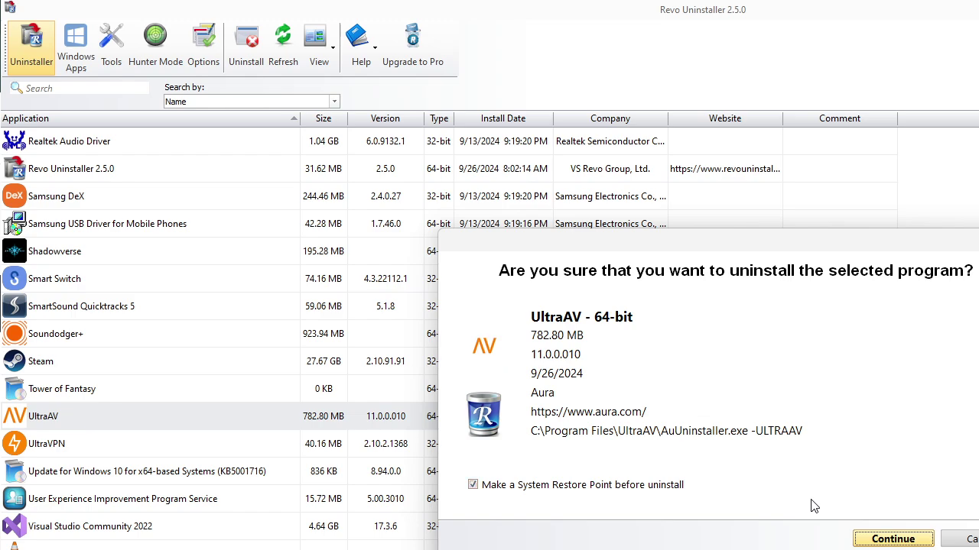
- Confirm the UltraAV uninstall with a restore point and approve removal in UltraAV's uninstaller
{"action": "left_click", "coordinate": [874, 538]}
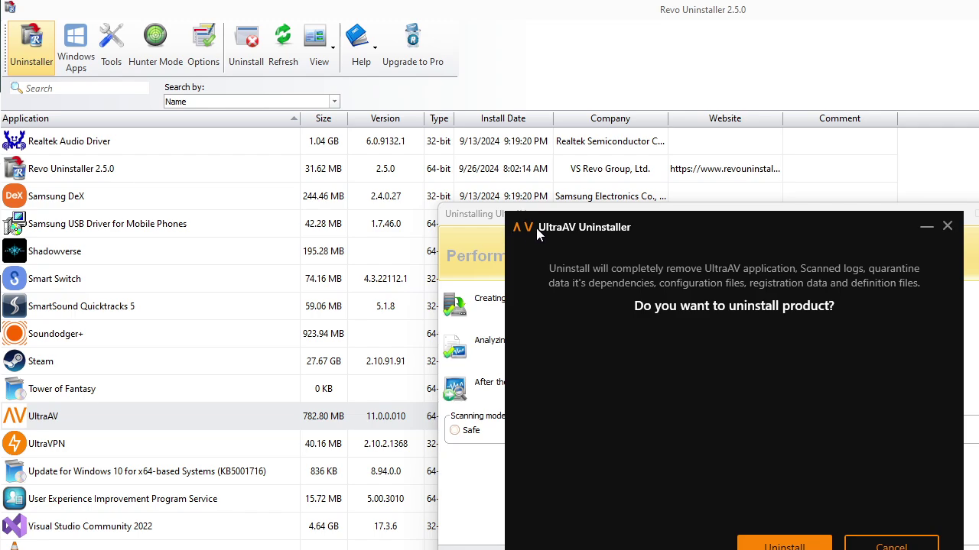
{"action": "left_click", "coordinate": [783, 546]}
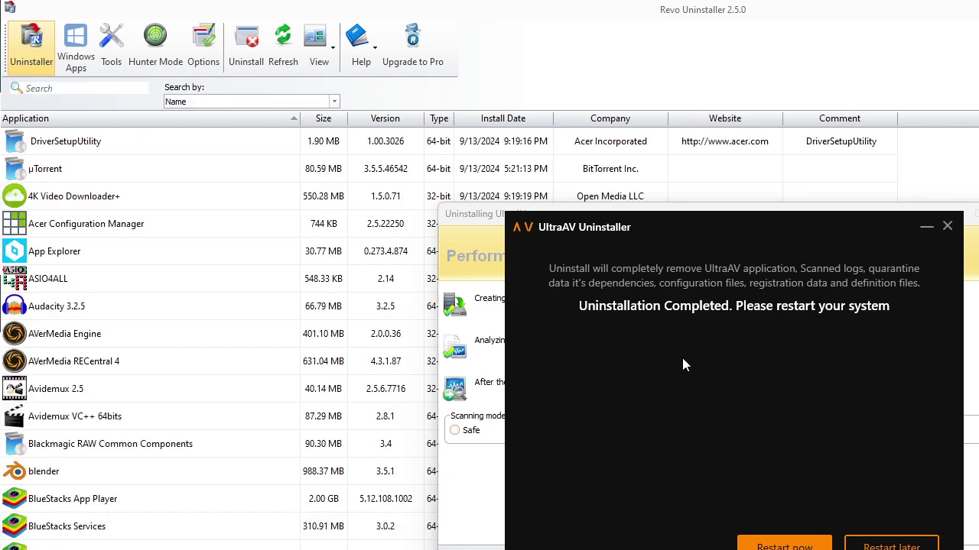
- Postpone the system restart and scan for UltraAV leftovers in Advanced mode
{"action": "left_click", "coordinate": [883, 548]}
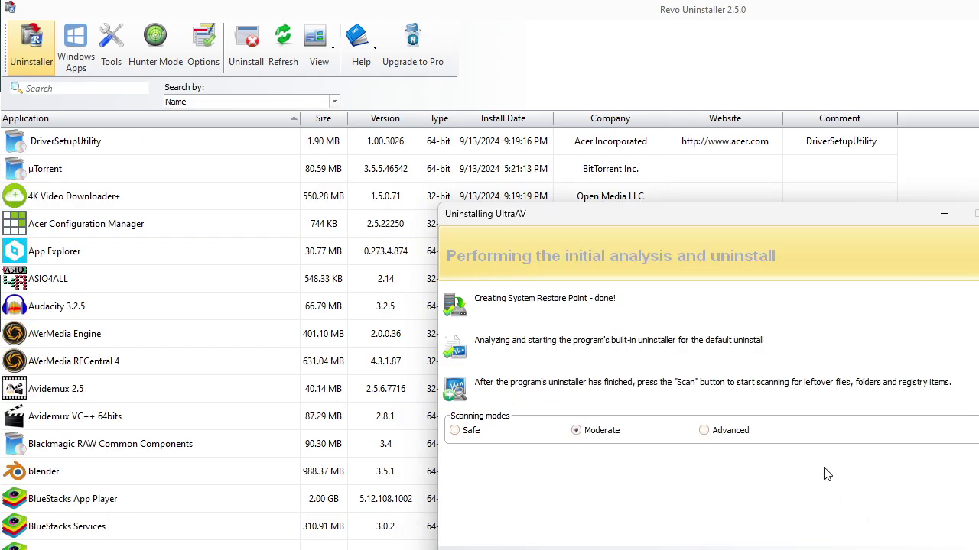
{"action": "left_click", "coordinate": [703, 431]}
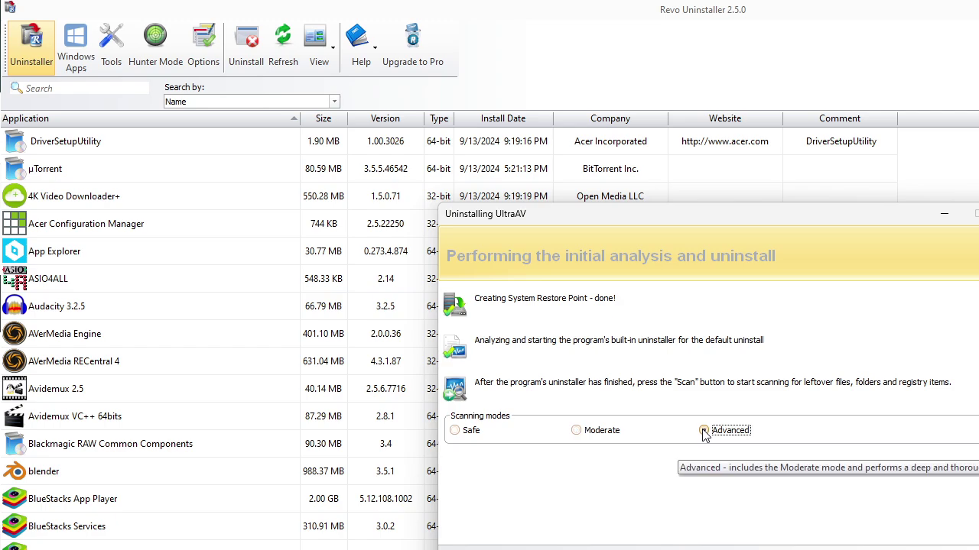
{"action": "left_click", "coordinate": [688, 547]}
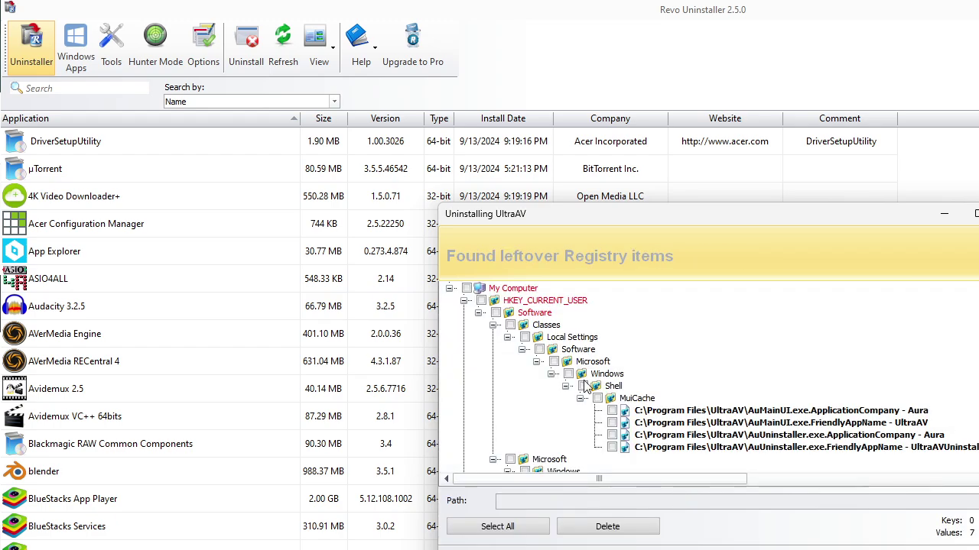
- Select all leftover UltraAV registry items and files, then close the wizard
{"action": "left_click", "coordinate": [494, 531]}
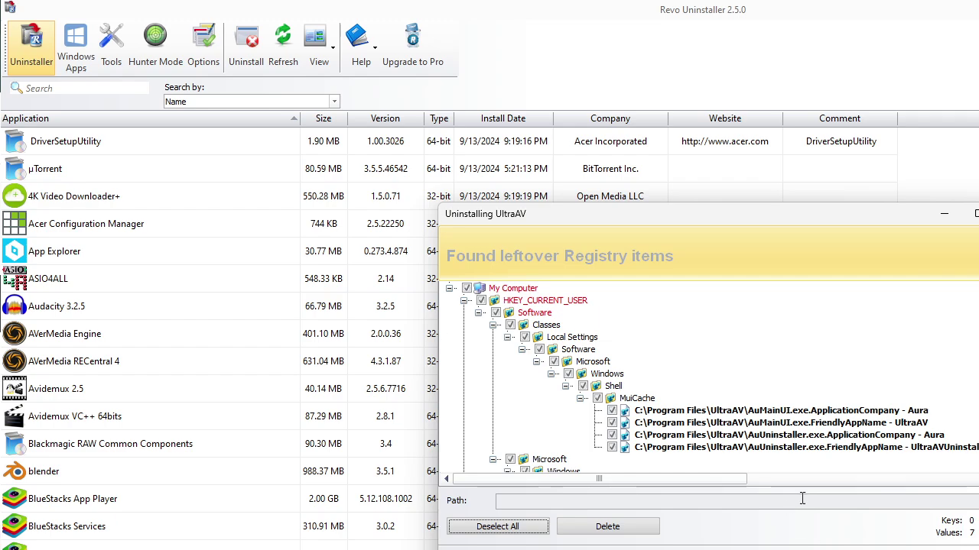
{"action": "left_click", "coordinate": [902, 548]}
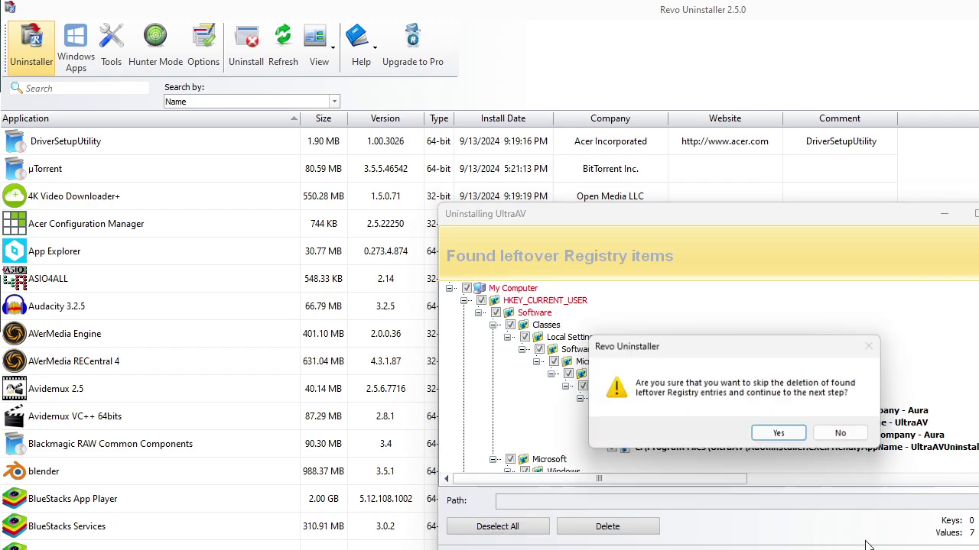
{"action": "left_click", "coordinate": [776, 436]}
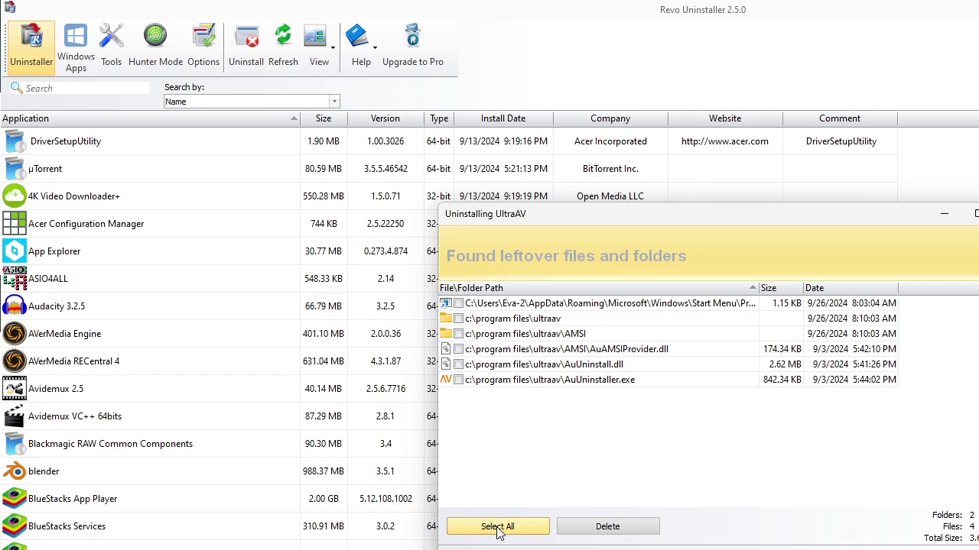
{"action": "left_click", "coordinate": [498, 527]}
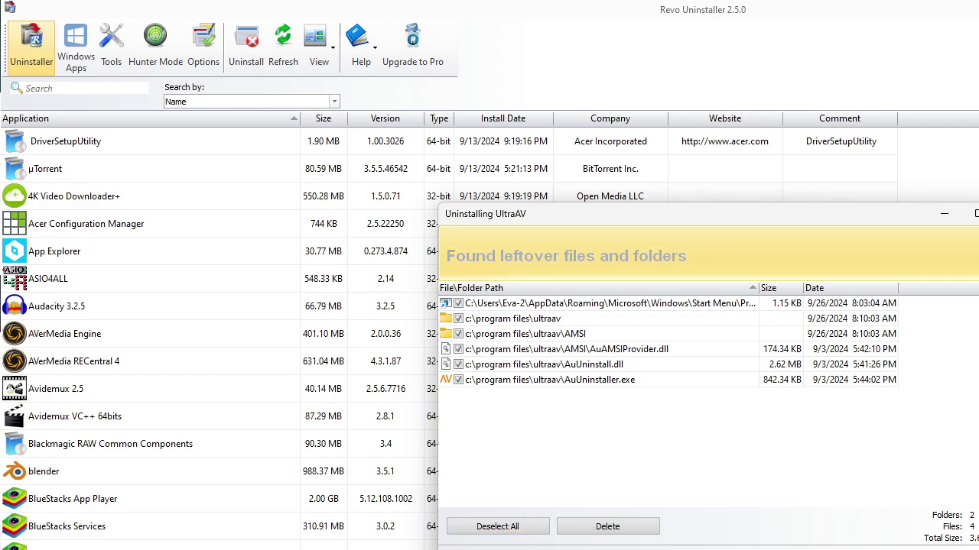
{"action": "left_click", "coordinate": [975, 527]}
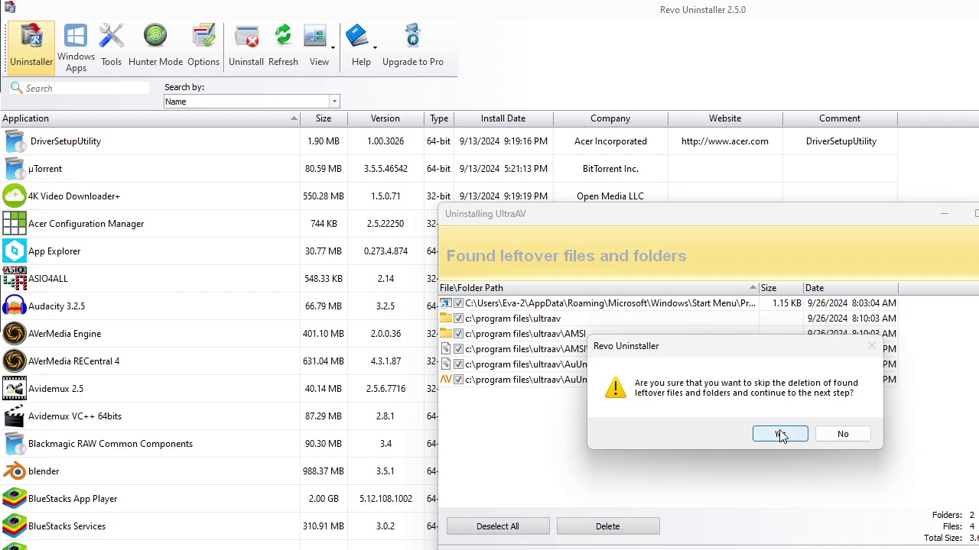
{"action": "left_click", "coordinate": [780, 434]}
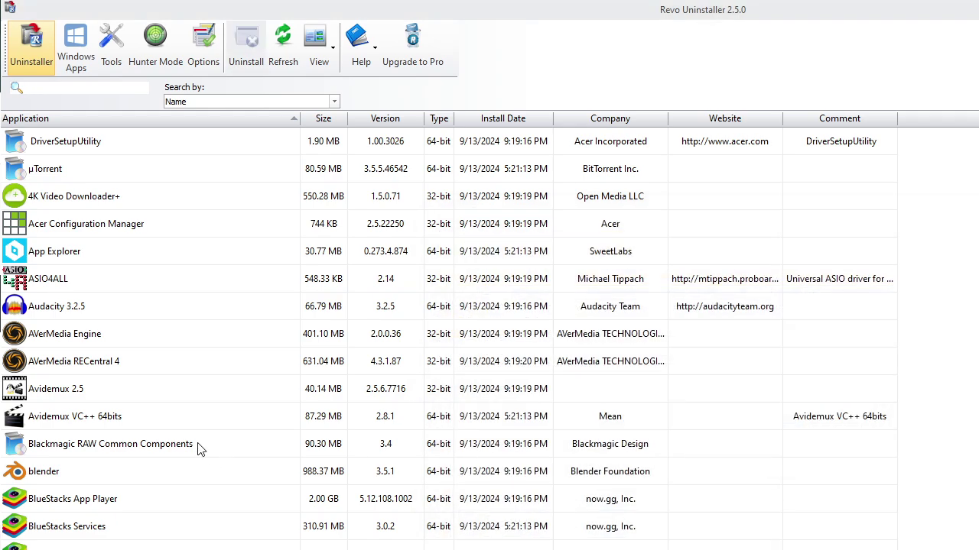
- Confirm the UltraVPN uninstall and choose complete removal in UltraVPN's wizard
{"action": "scroll", "coordinate": [146, 376], "scroll_direction": "down", "scroll_amount": 20}
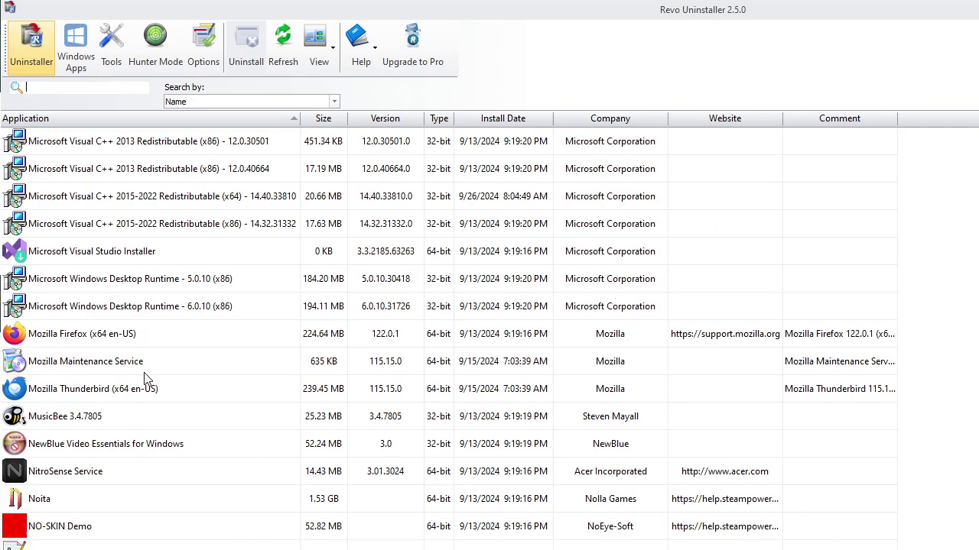
{"action": "scroll", "coordinate": [146, 376], "scroll_direction": "down", "scroll_amount": 20}
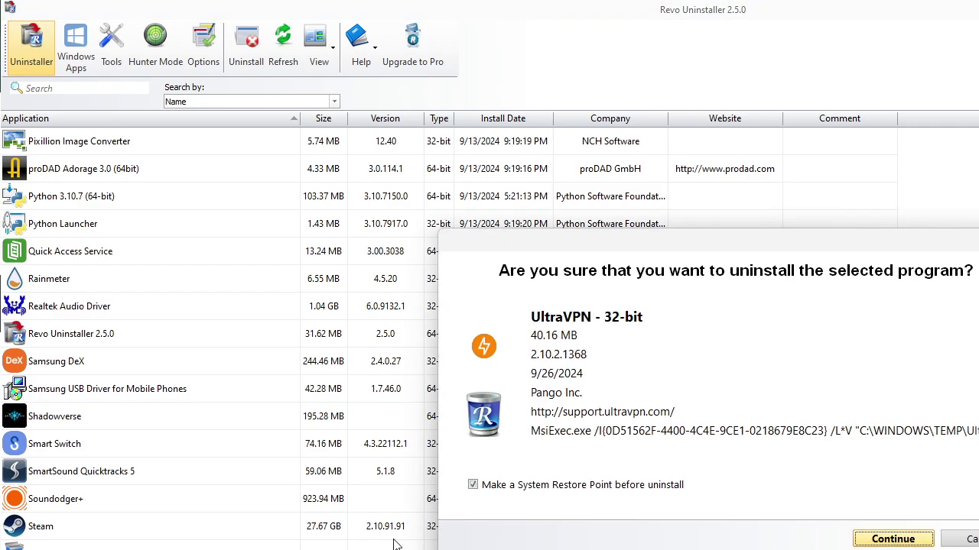
{"action": "left_click", "coordinate": [892, 540]}
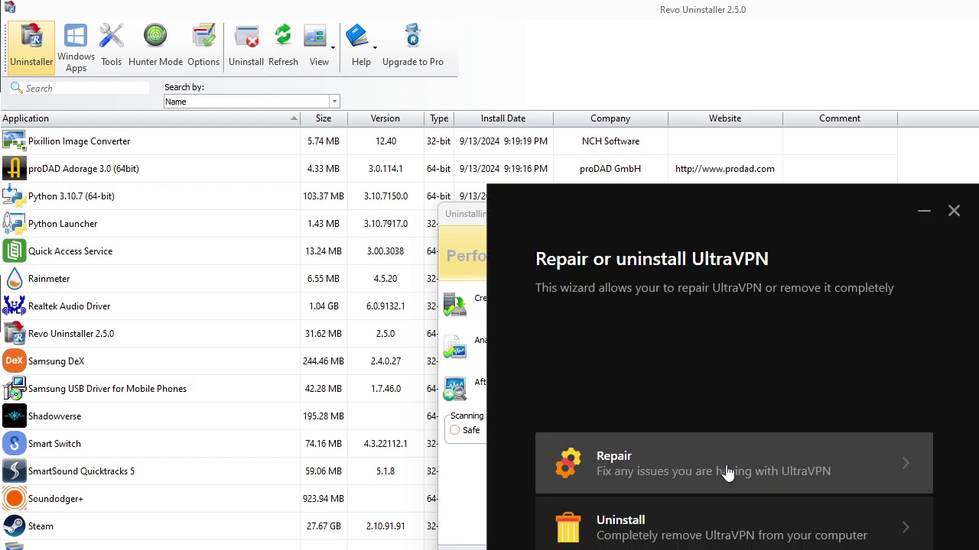
{"action": "left_click", "coordinate": [719, 527]}
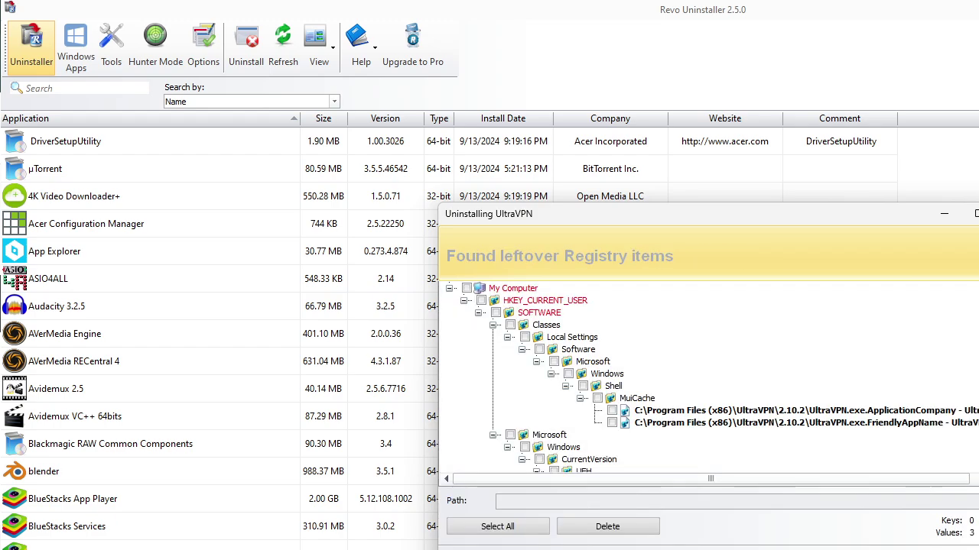
- Select all leftover UltraVPN registry items and files, then close the wizard
{"action": "left_click", "coordinate": [497, 526]}
{"action": "left_click", "coordinate": [866, 546]}
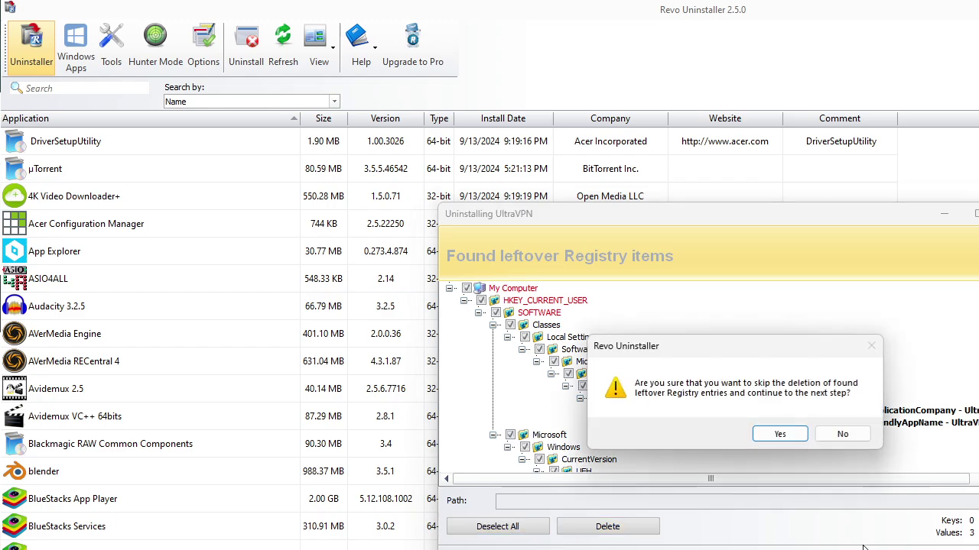
{"action": "left_click", "coordinate": [788, 444]}
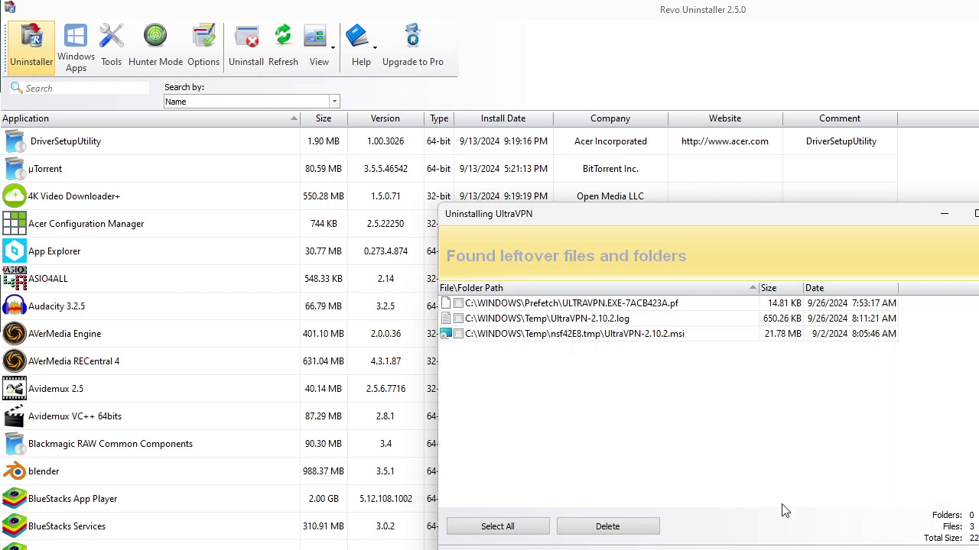
{"action": "left_click", "coordinate": [535, 528]}
{"action": "left_click", "coordinate": [867, 546]}
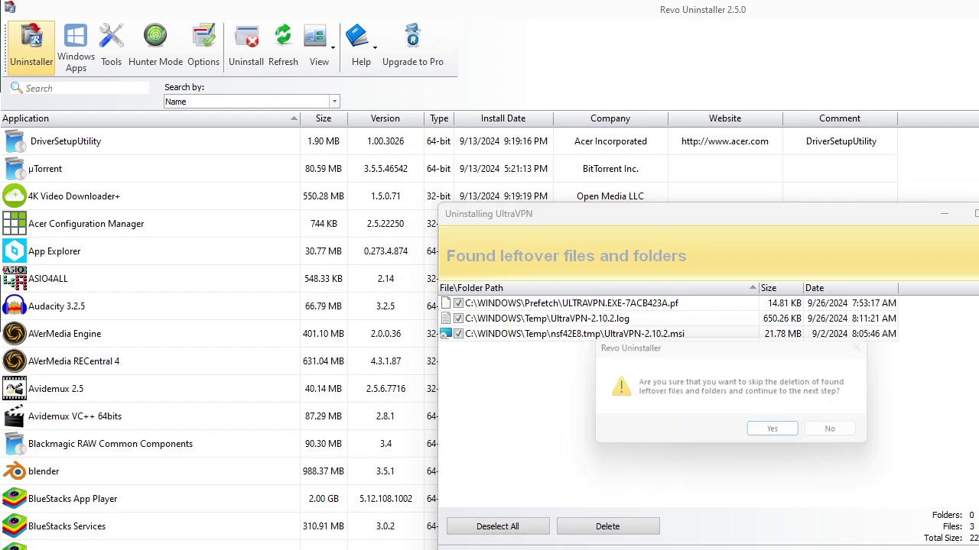
{"action": "left_click", "coordinate": [780, 435]}
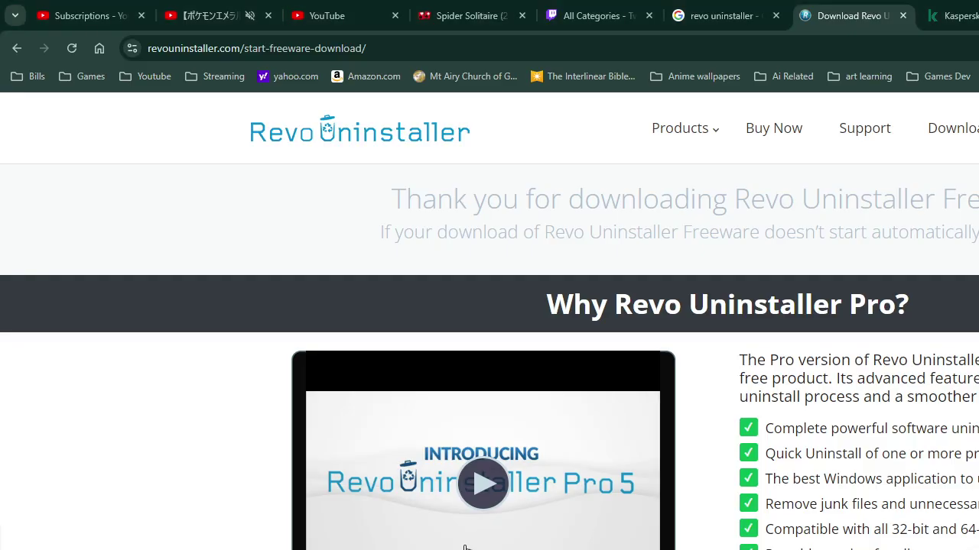
- Switch to the Kaspersky press release tab and highlight part of its date
{"action": "left_click", "coordinate": [951, 17]}
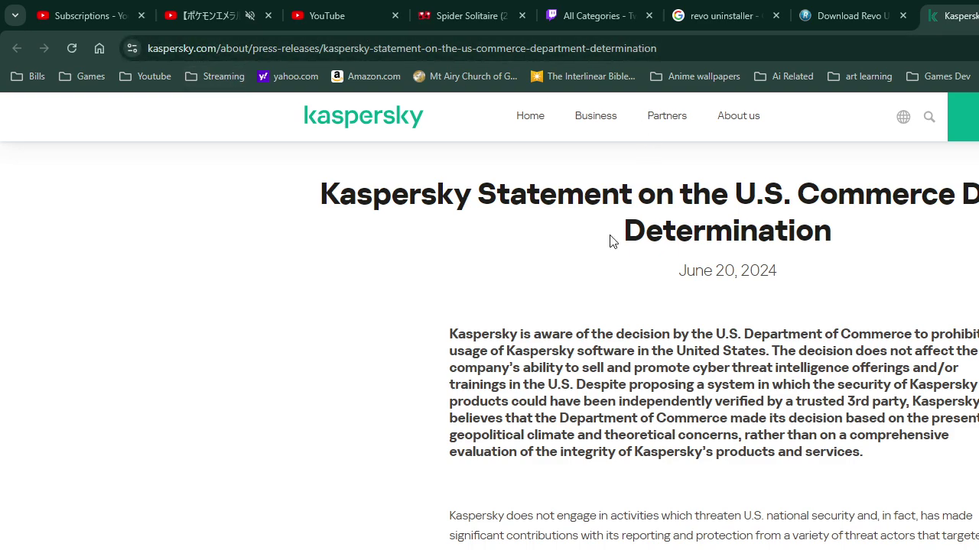
{"action": "left_click_drag", "start_coordinate": [678, 272], "coordinate": [784, 272]}
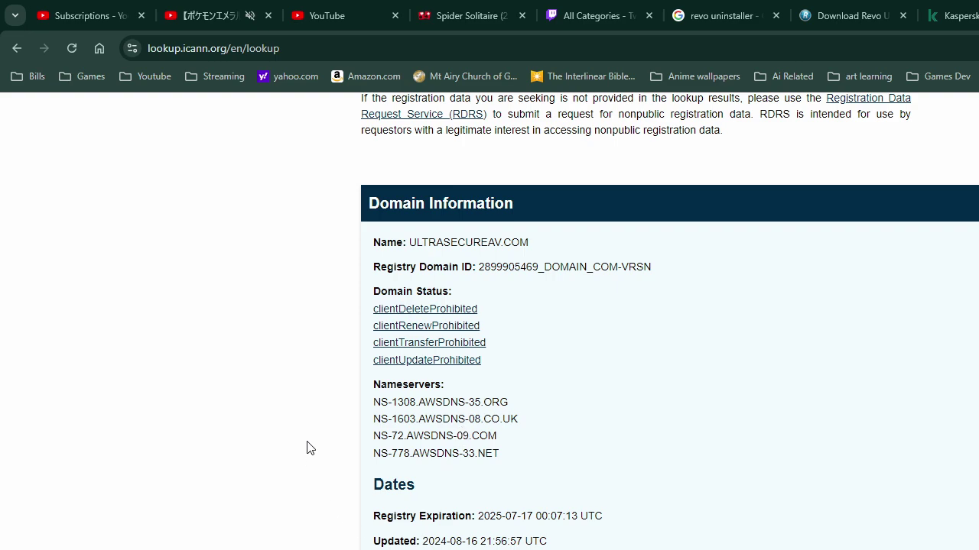
- Load UltraAV's Kaspersky transition page, then move to the YouTube video tab
{"action": "scroll", "coordinate": [308, 447], "scroll_direction": "up", "scroll_amount": 1}
{"action": "scroll", "coordinate": [309, 448], "scroll_direction": "down", "scroll_amount": 1}
{"action": "key", "text": "ctrl+Tab"}
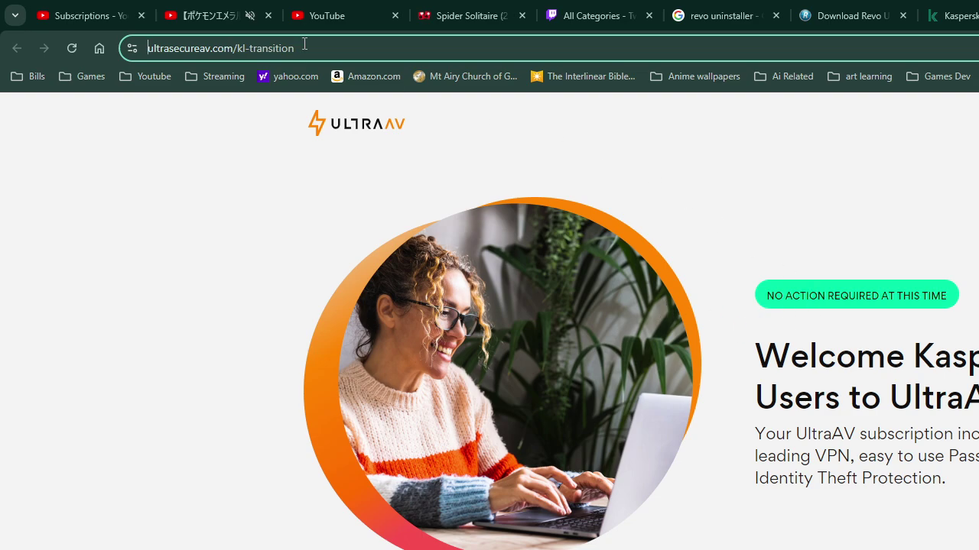
{"action": "left_click", "coordinate": [213, 17]}
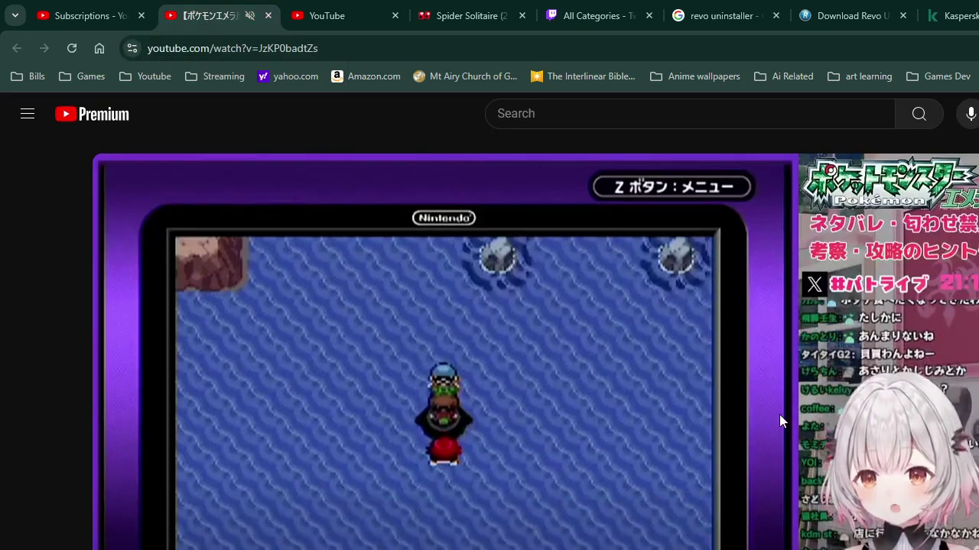